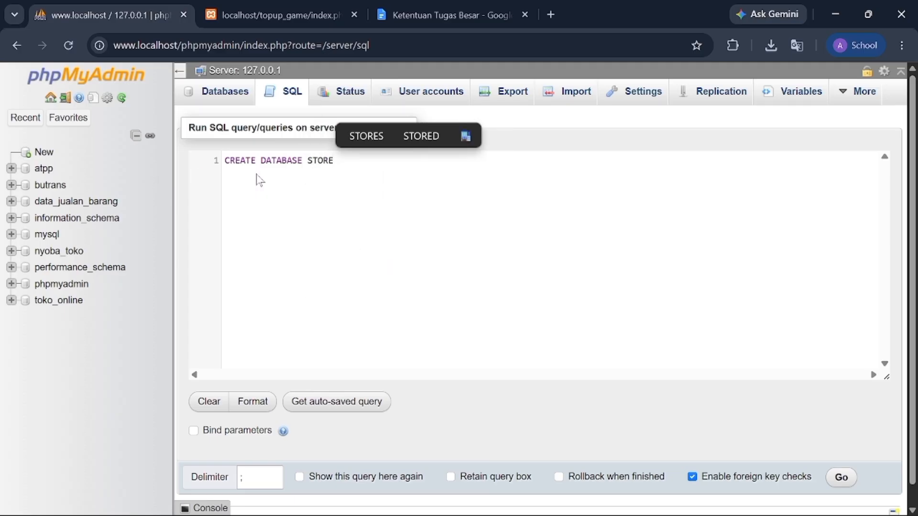
Complete and run the SQL that creates the STORE_GAME database and selects it with USE STORE_GAME
text(_GAME;)
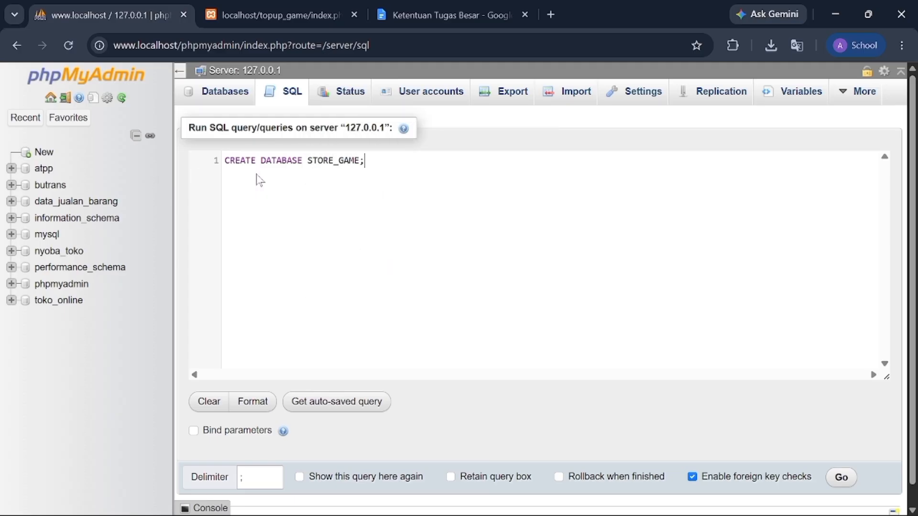
key(Return)
text(USE S)
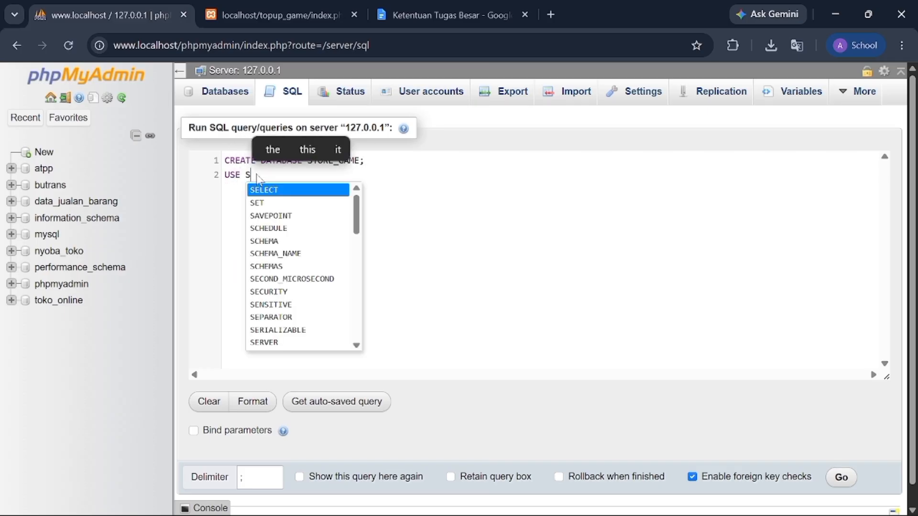
text(TORE_GA)
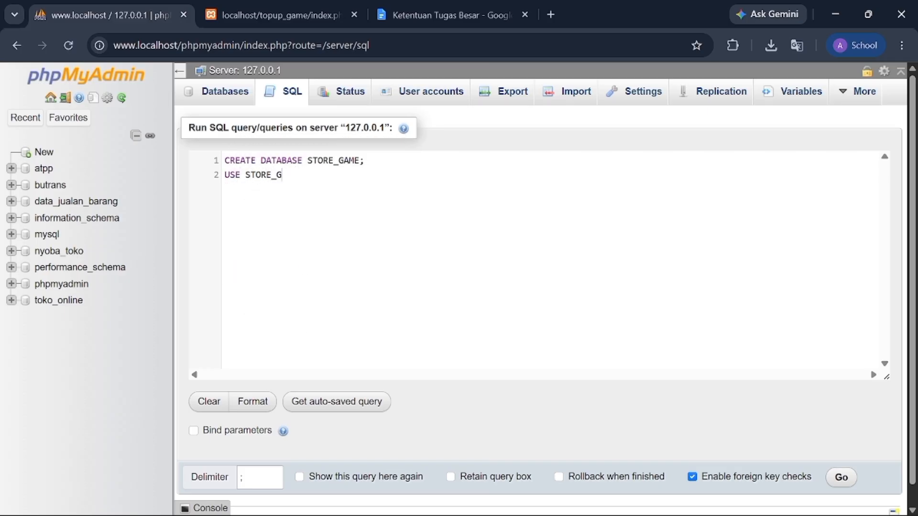
text(ME;)
click(840, 478)
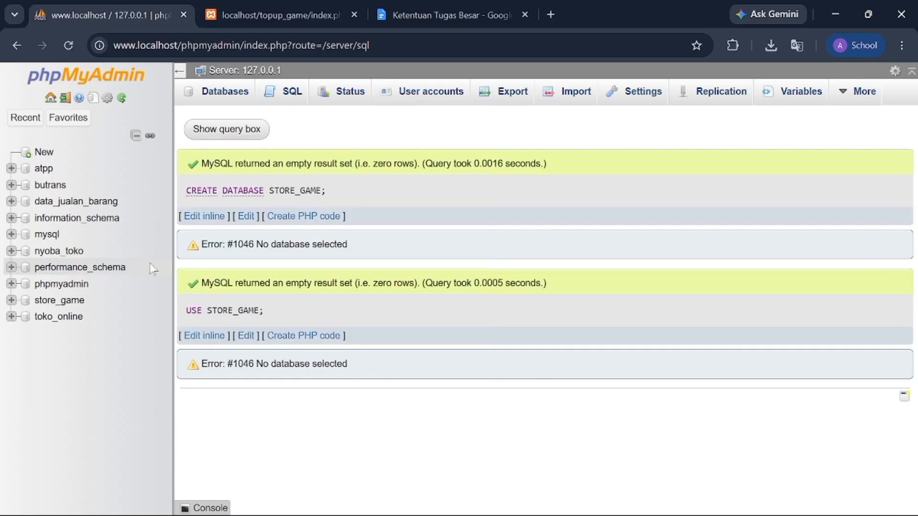
Run the copied DDL script in store_game to create tables game, produk_topup, pembeli, transaksi and pembayaran, and display the database structure
click(76, 301)
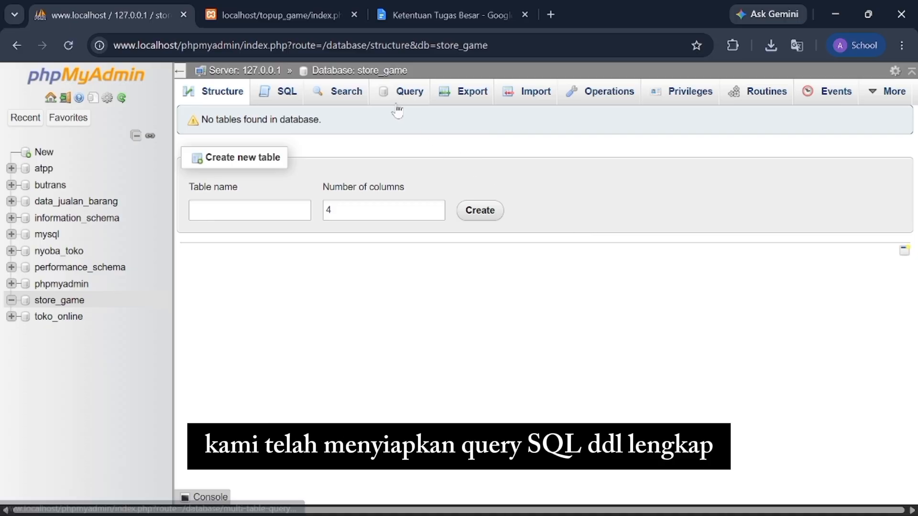
click(279, 91)
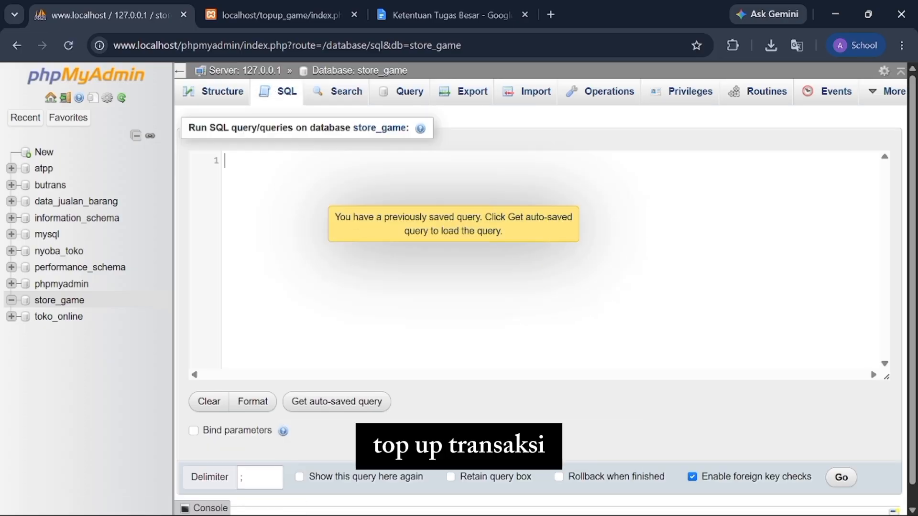
key(ctrl+v)
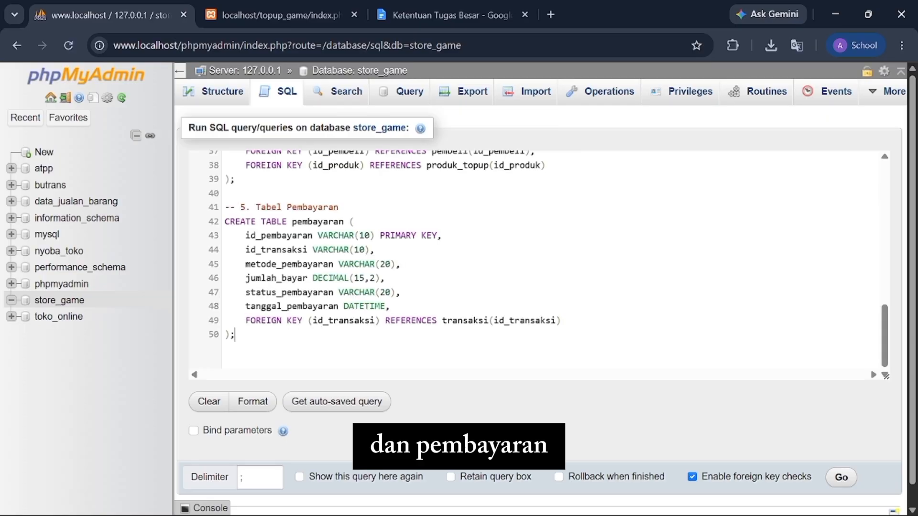
mouse_move(884, 353)
mouse_down()
mouse_move(878, 192)
mouse_move(885, 353)
mouse_up()
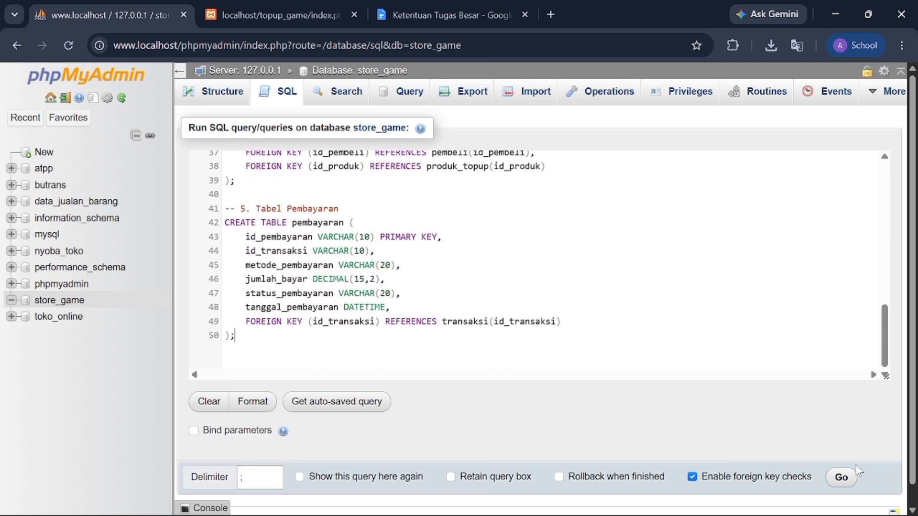
click(844, 477)
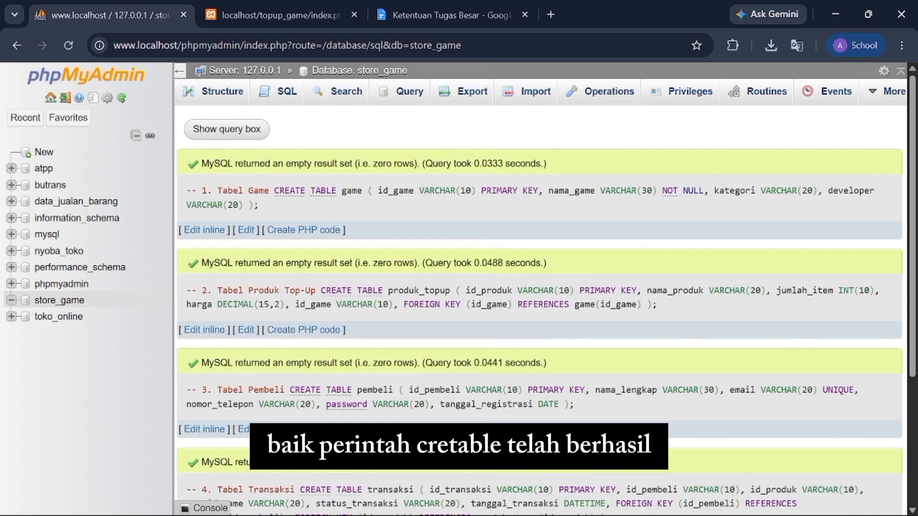
scroll(463, 294, down, 4)
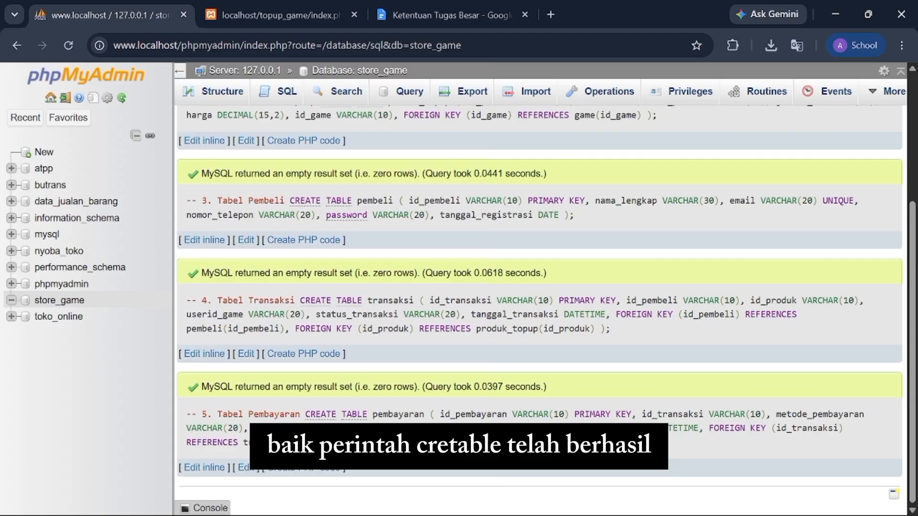
click(210, 91)
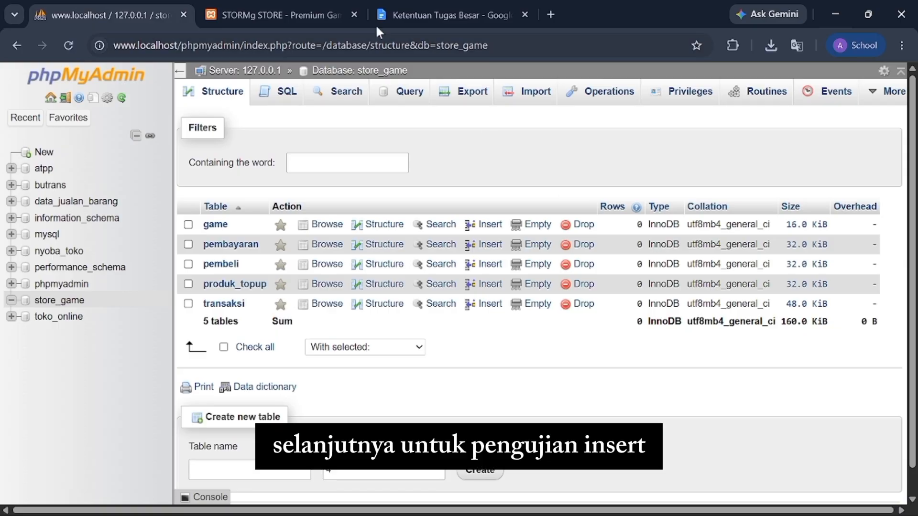
Switch to the STORMg STORE site and open the admin dashboard at the form for adding a new game
click(306, 15)
click(775, 86)
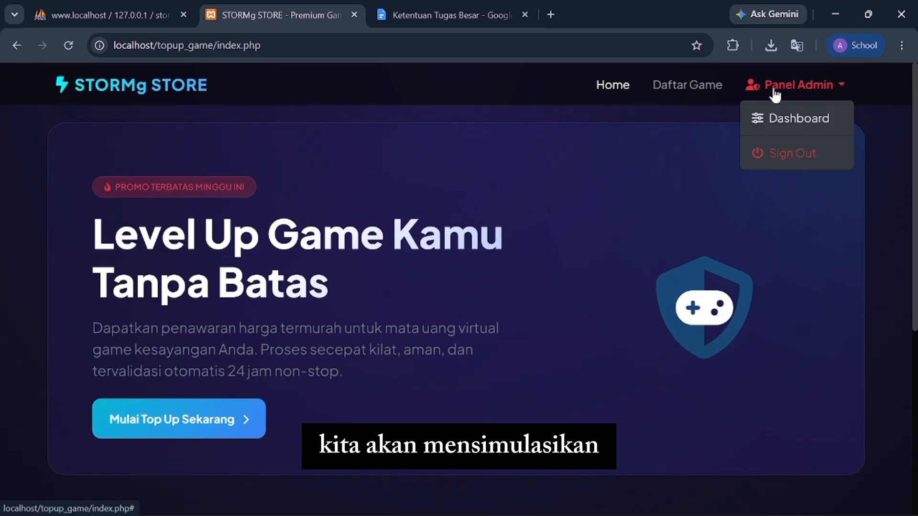
click(786, 119)
scroll(331, 250, down, 1)
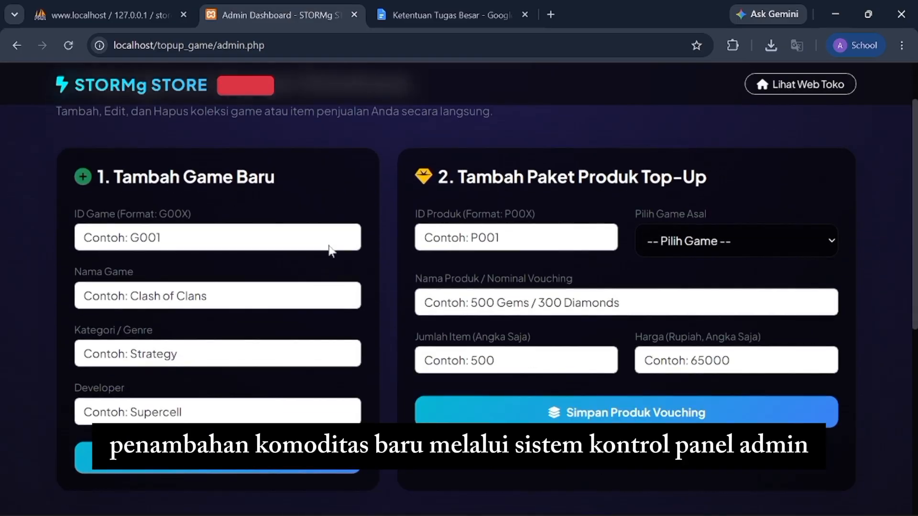
Enter game ID G001 and name Mobile Legend for the new game
click(260, 239)
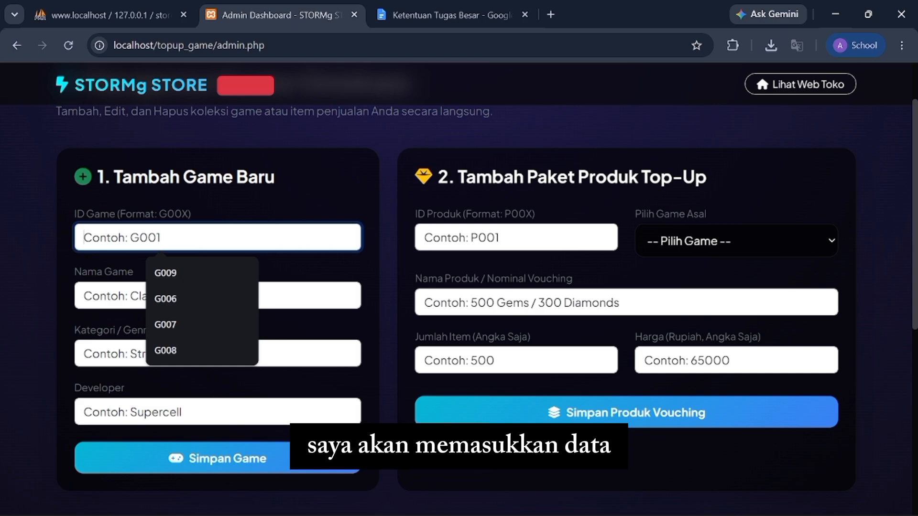
text(G)
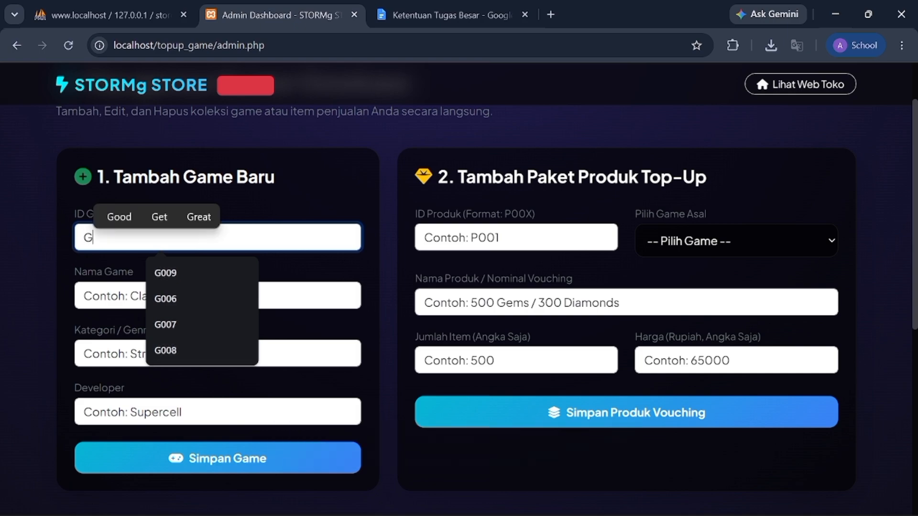
text(001)
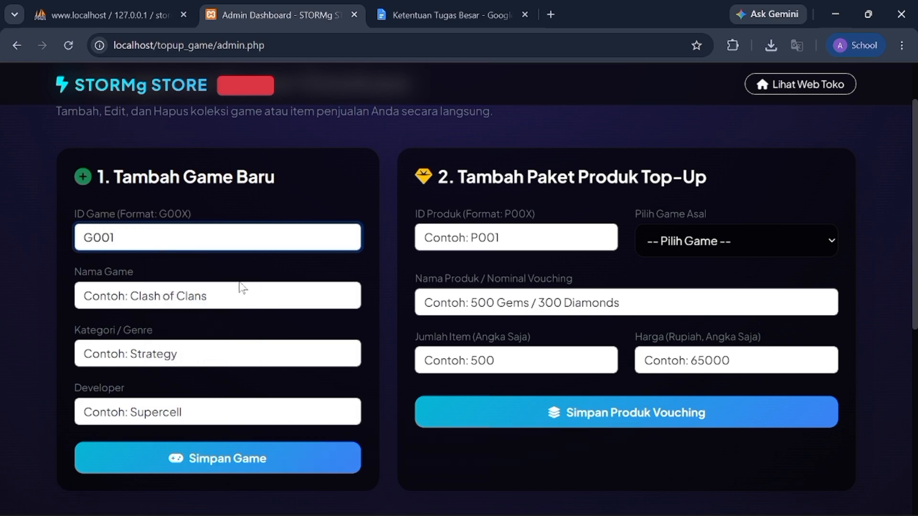
click(243, 288)
text(Mobile )
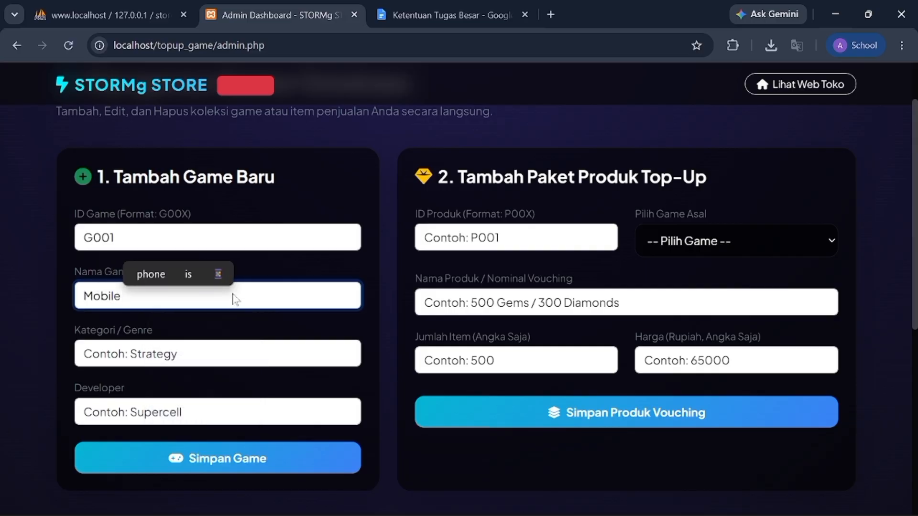
text(Legen)
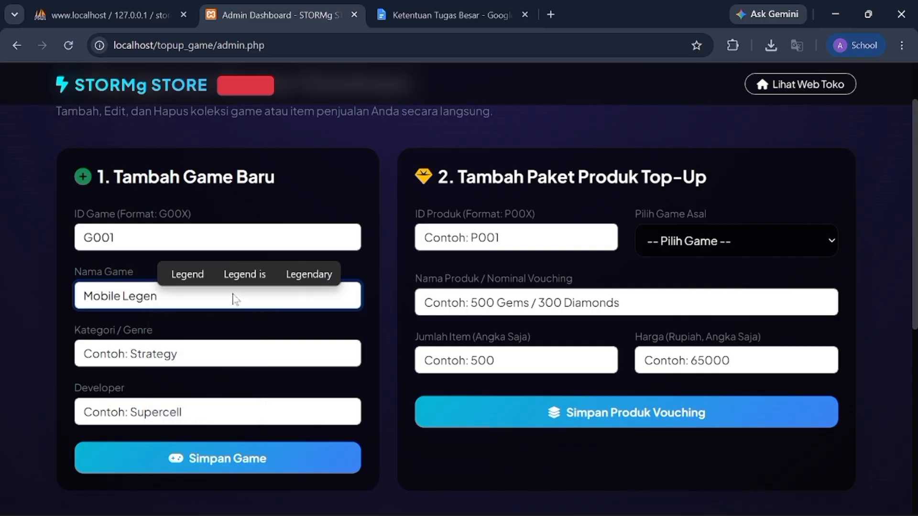
text(d)
Set the game's category to MOBA and developer to Moonton, and save the new game
click(223, 339)
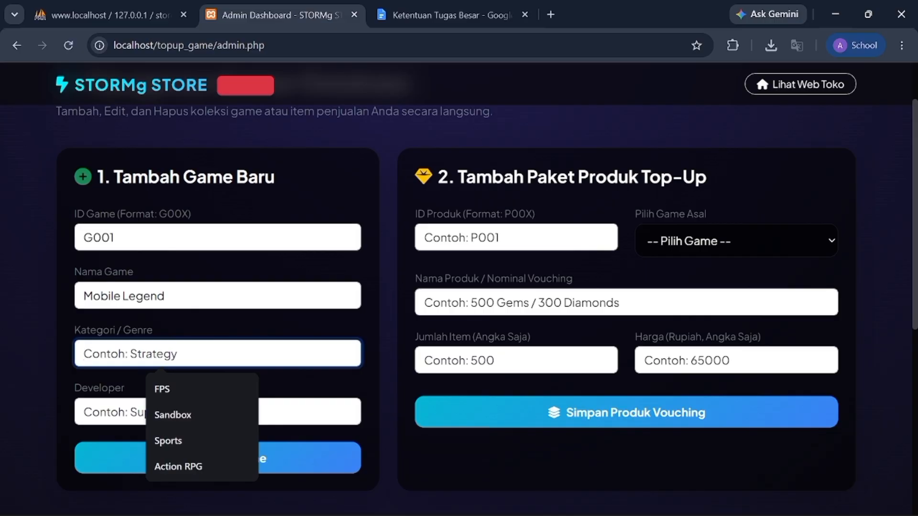
text(MOBA)
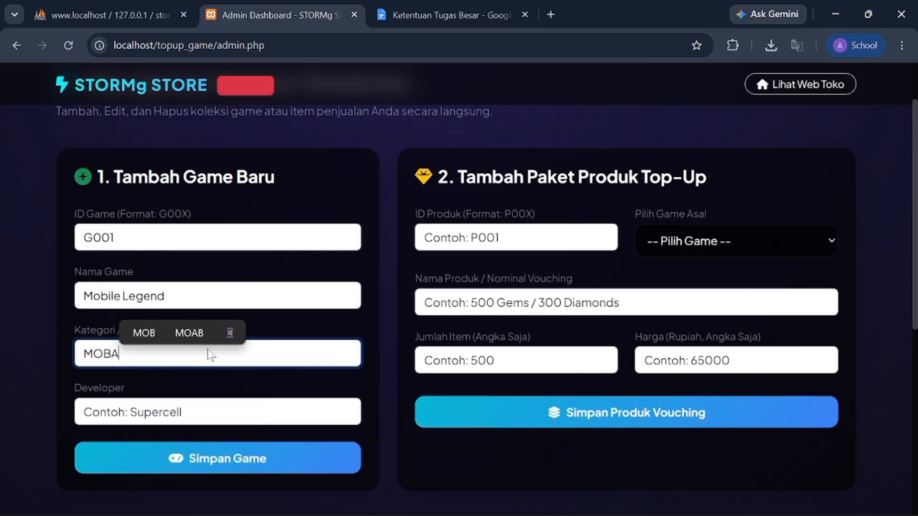
key(Tab)
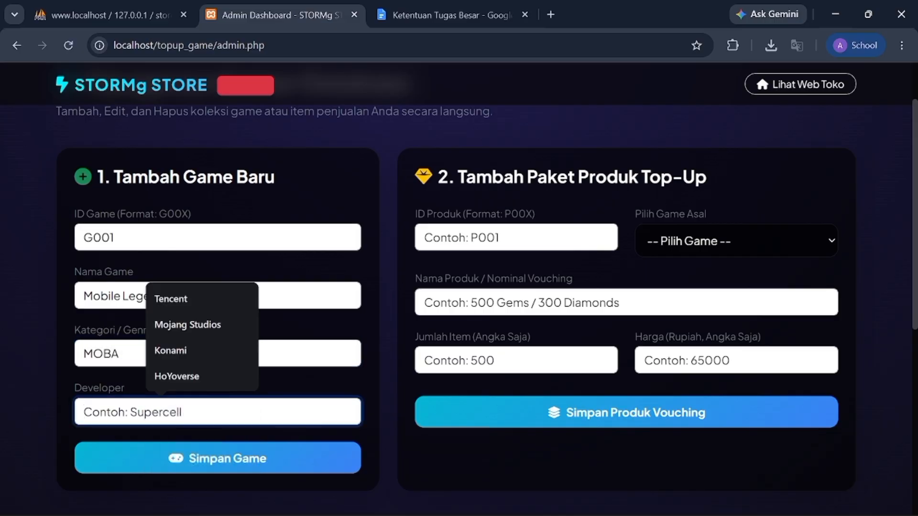
text(Moont)
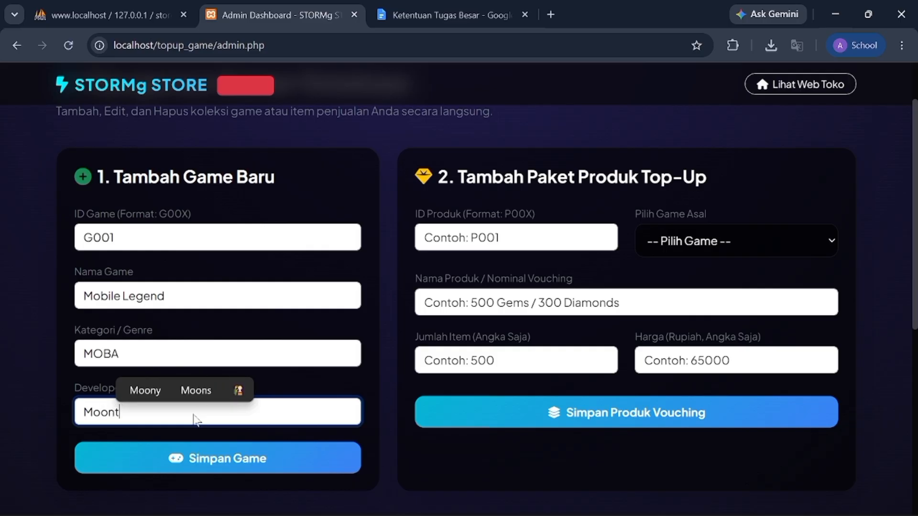
text(on)
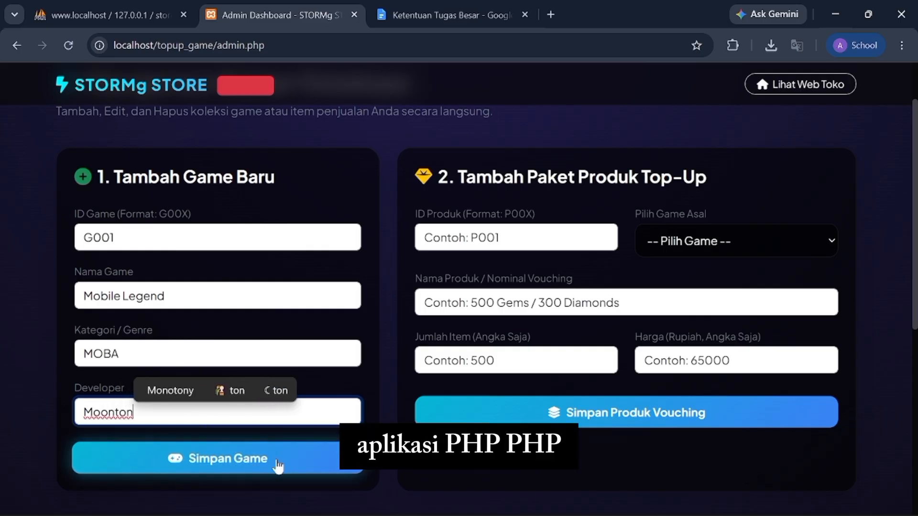
click(230, 463)
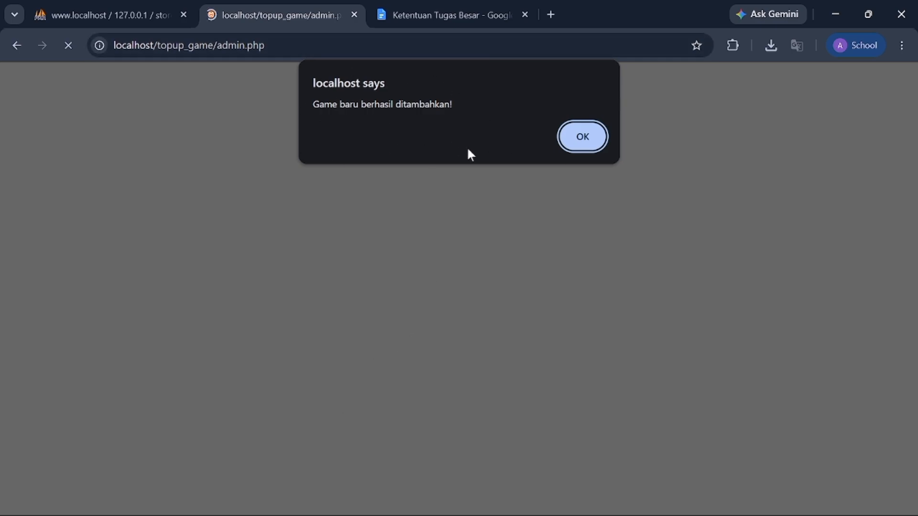
click(580, 136)
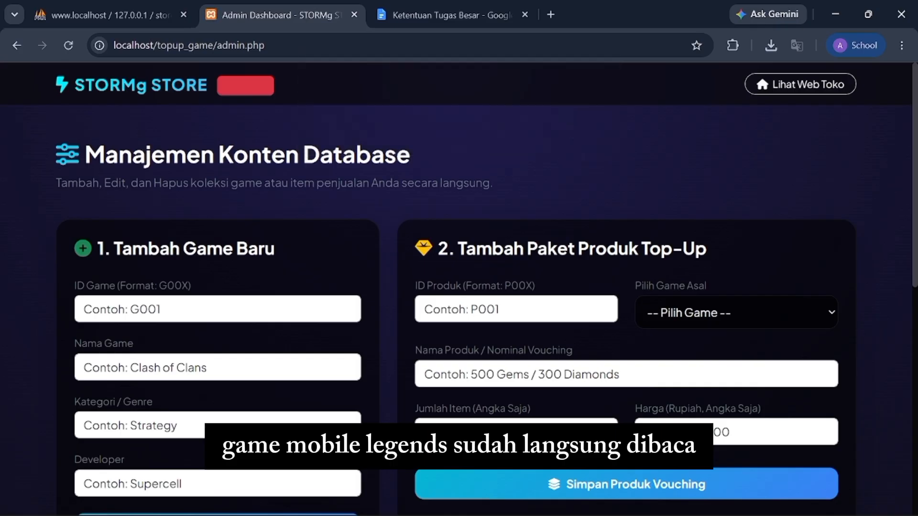
Check the Mobile Legend entry in the storefront catalogue, and browse the game table of store_game in phpMyAdmin
click(116, 92)
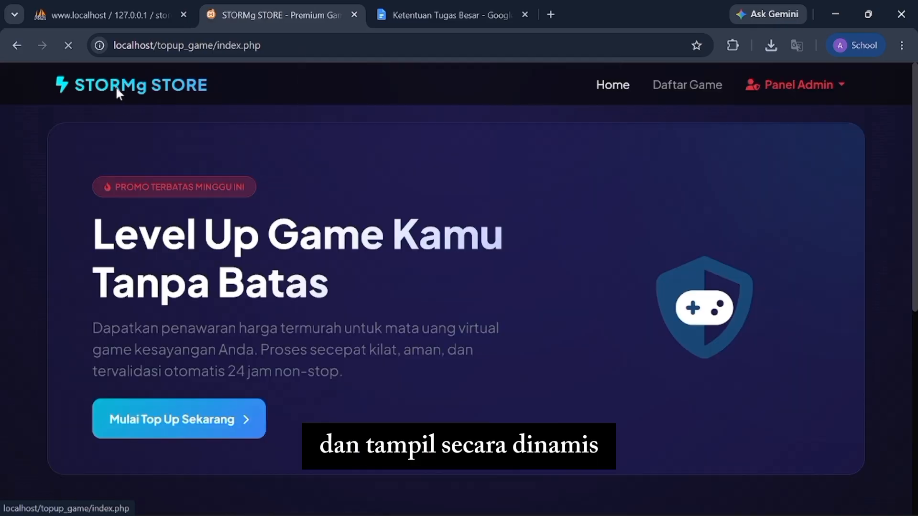
scroll(514, 268, down, 7)
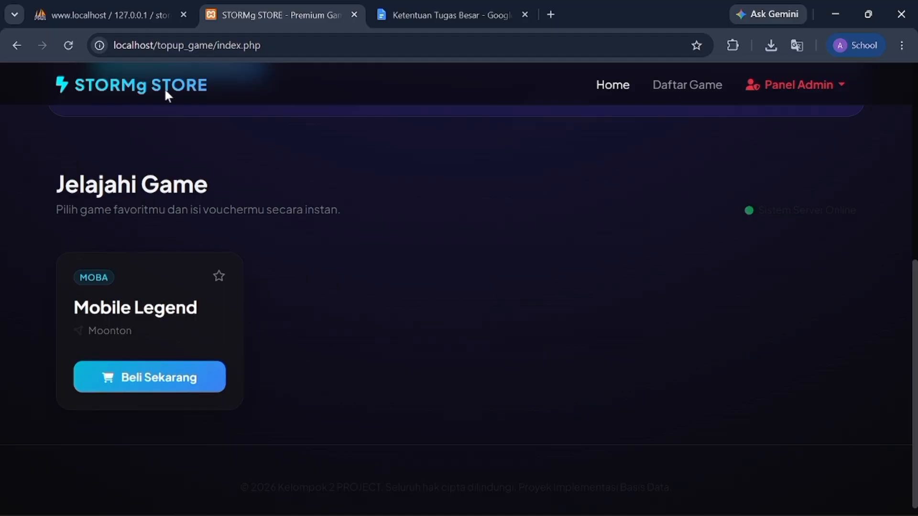
click(132, 11)
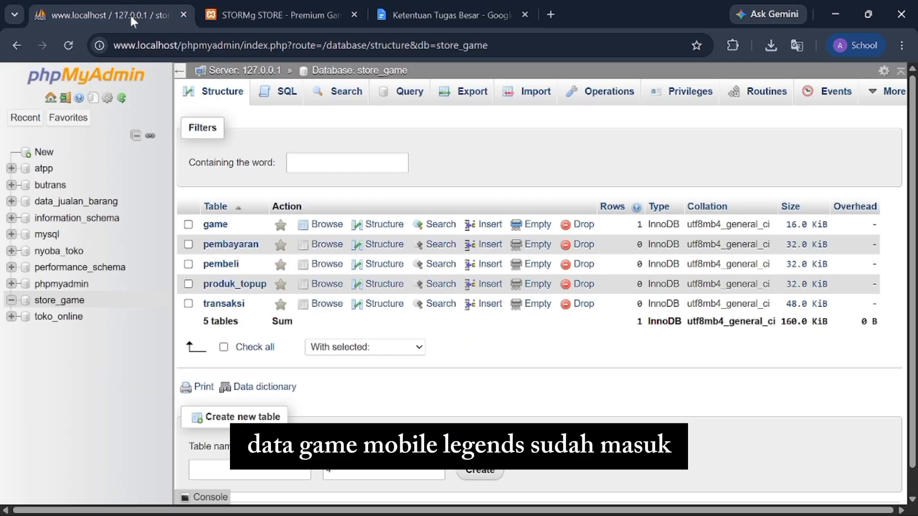
click(222, 230)
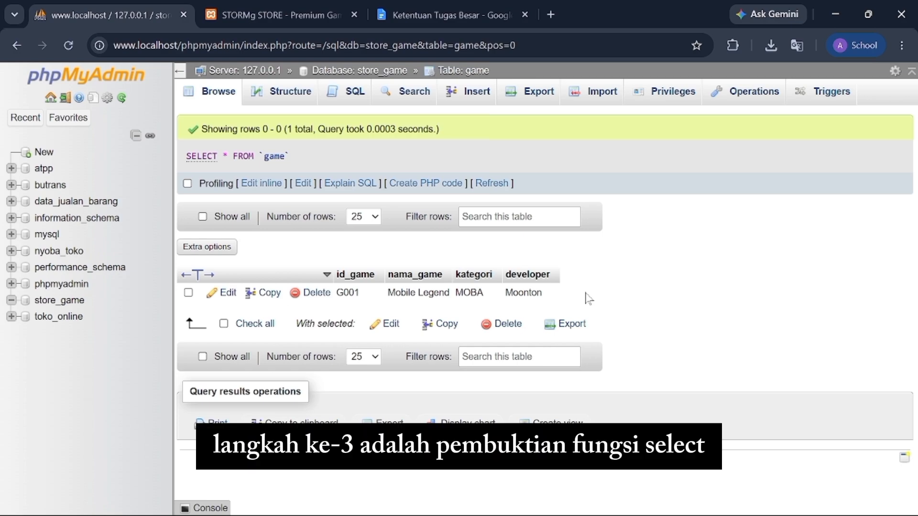
Return to the STORMg STORE home page, open Mobile Legend's top-up page from the catalogue, and review its nominal and payment options
click(331, 1)
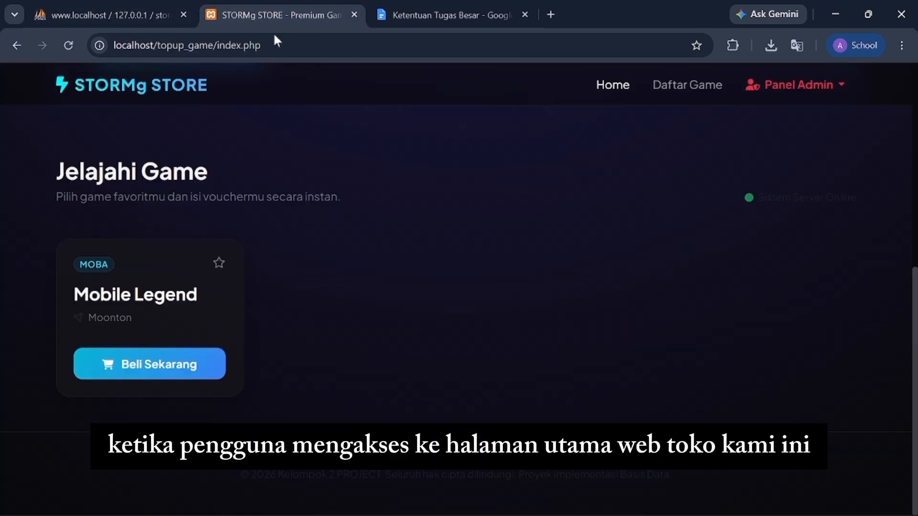
click(149, 85)
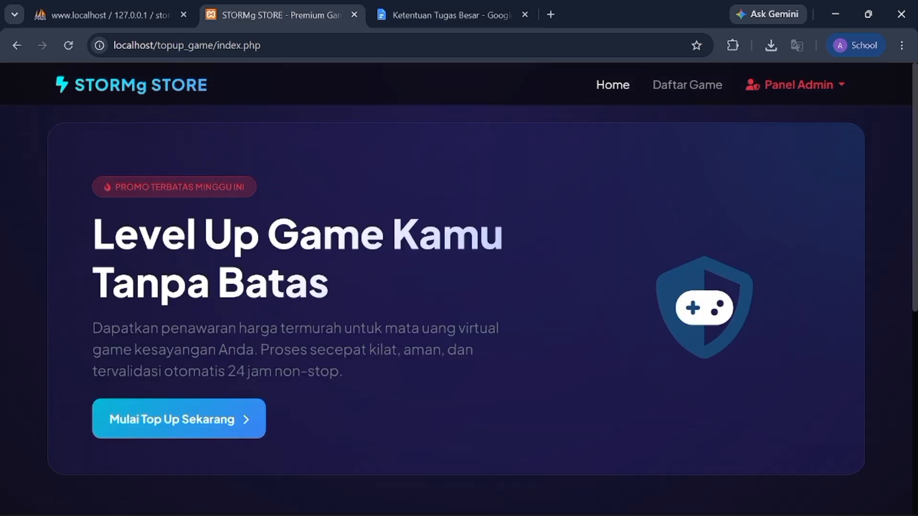
scroll(432, 246, down, 4)
scroll(428, 246, down, 3)
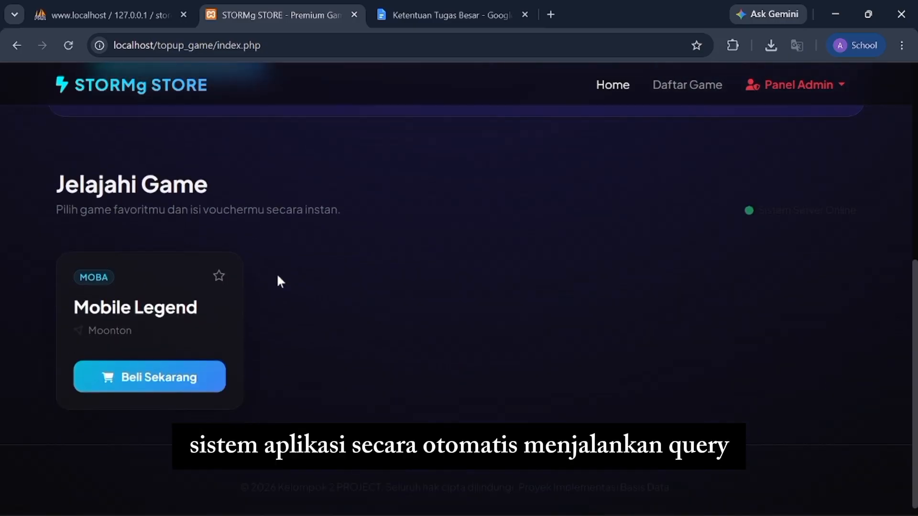
click(156, 369)
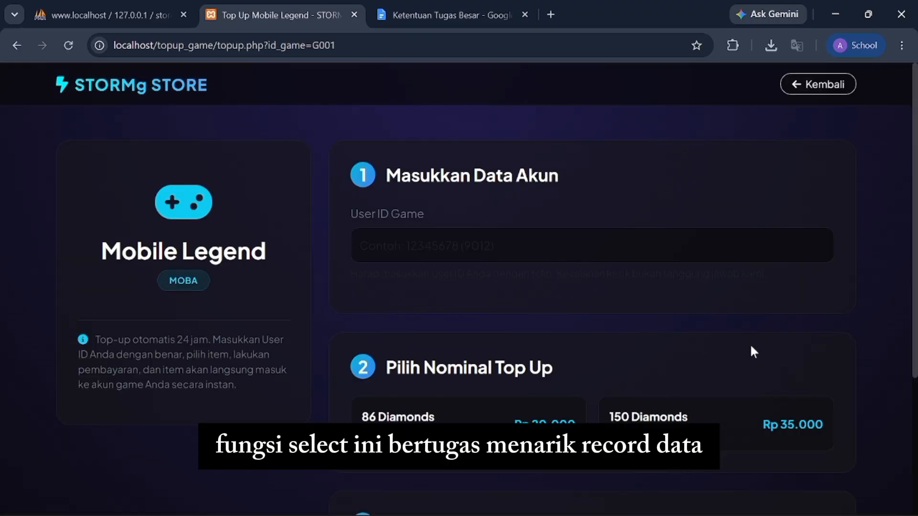
scroll(750, 351, down, 4)
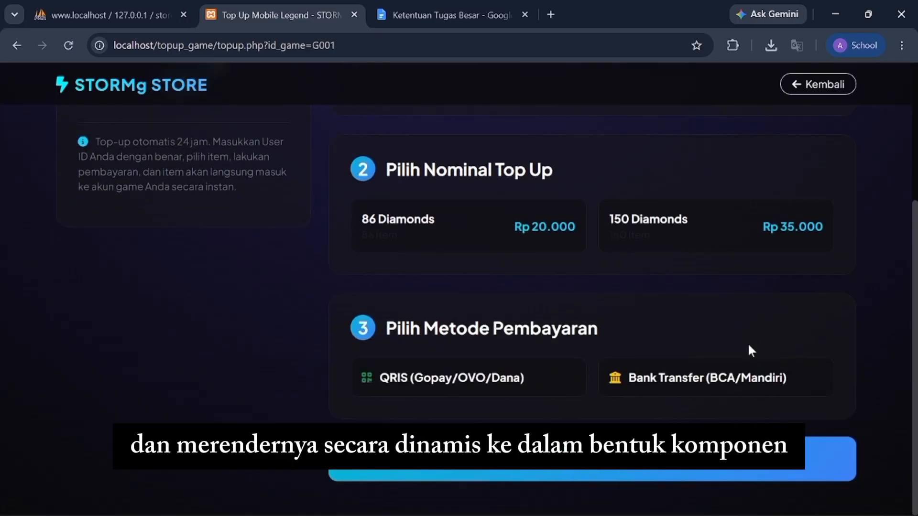
scroll(751, 352, up, 4)
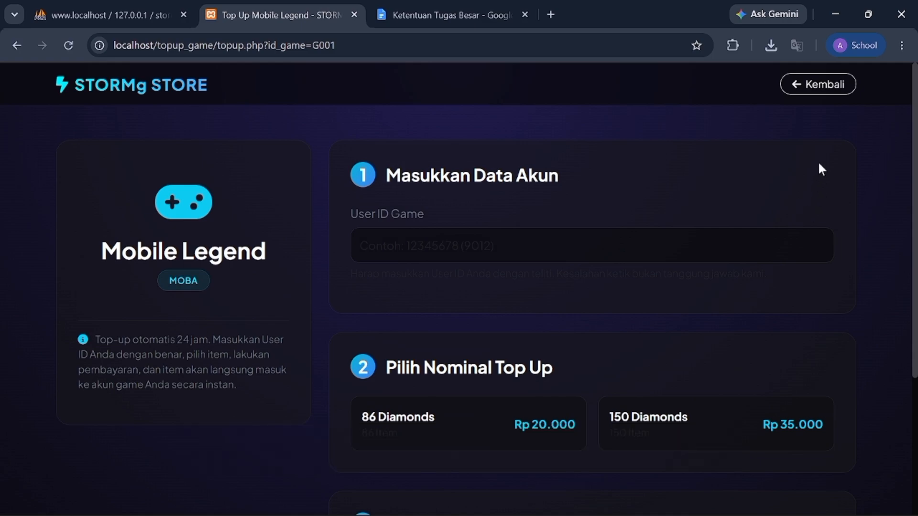
Leave Mobile Legend's top-up page and open the admin dashboard at its current top-up product data
click(819, 88)
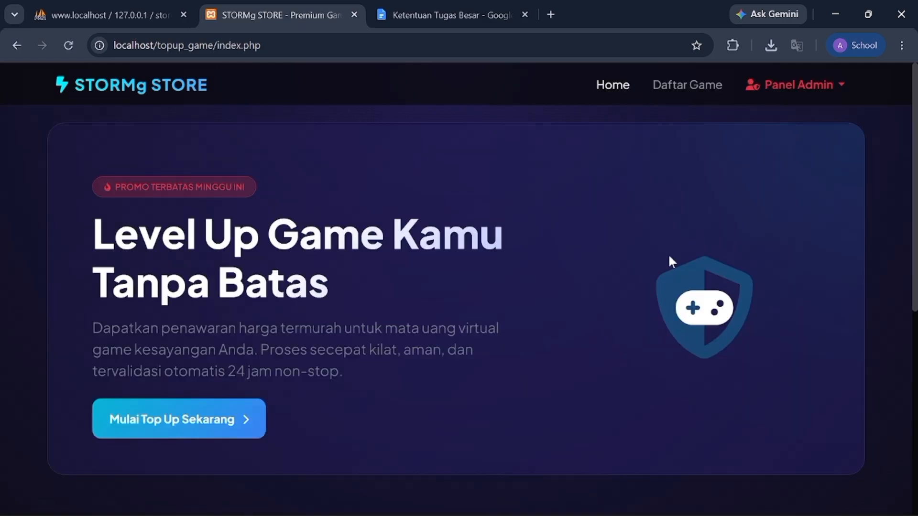
click(785, 88)
click(776, 117)
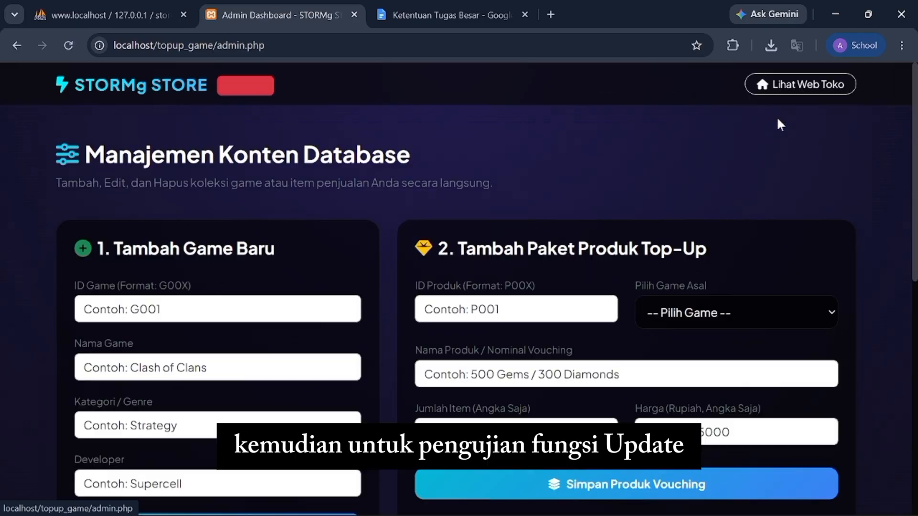
scroll(752, 335, down, 8)
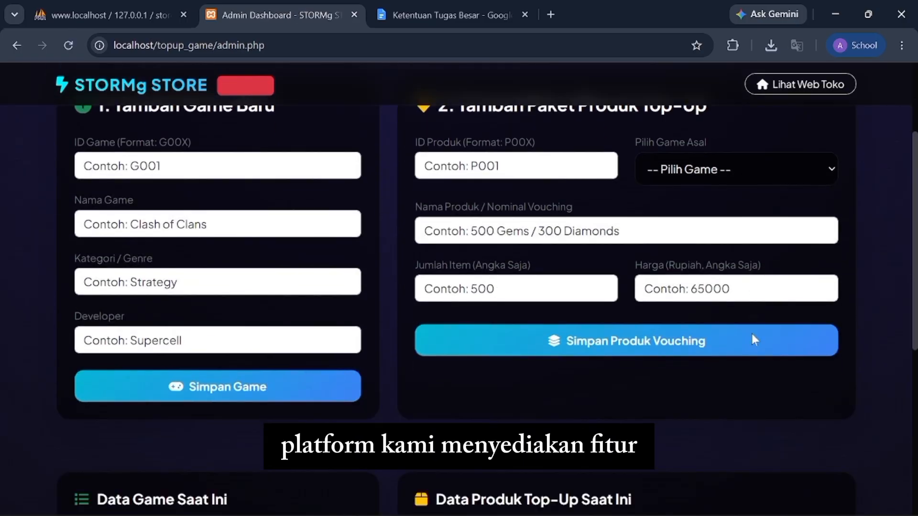
scroll(753, 341, down, 1)
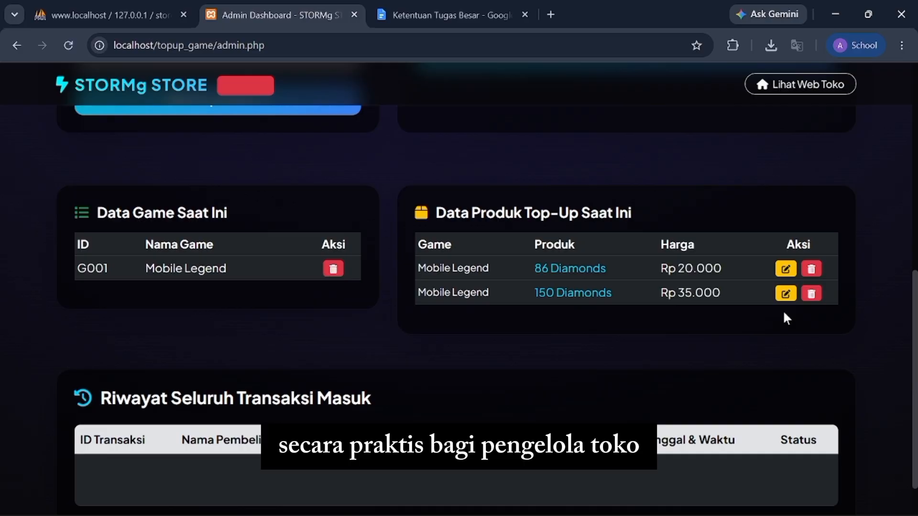
Update the price of Mobile Legend's 86 Diamonds product to 15000
click(786, 269)
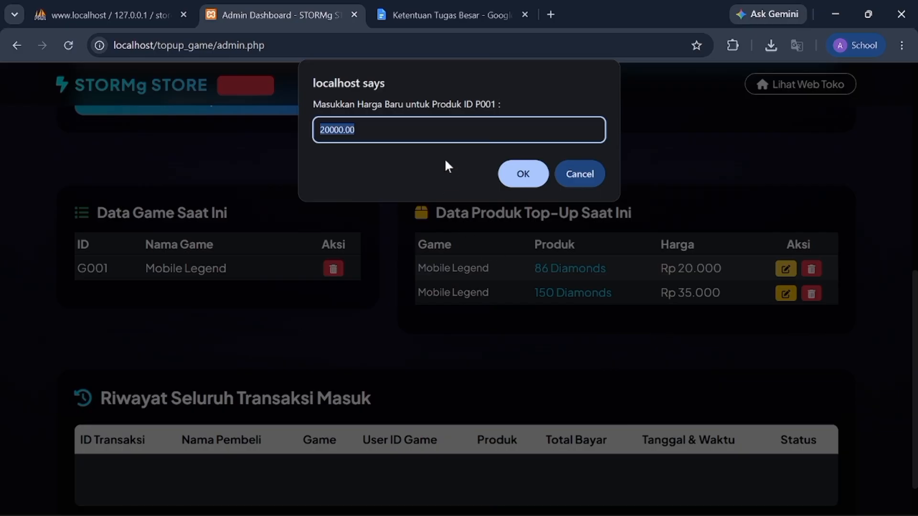
key(End)
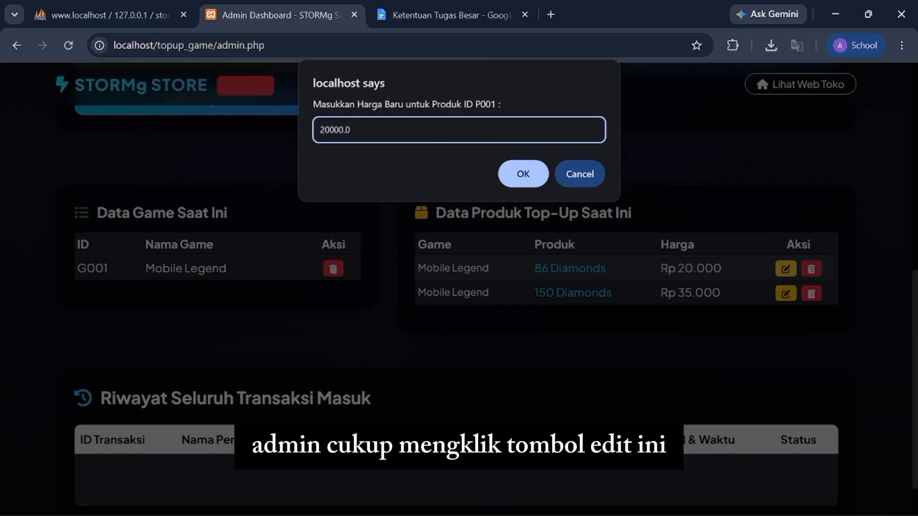
key(BackSpace)
key(BackSpace)
key(BackSpace)
key(BackSpace)
key(BackSpace)
key(BackSpace)
key(BackSpace)
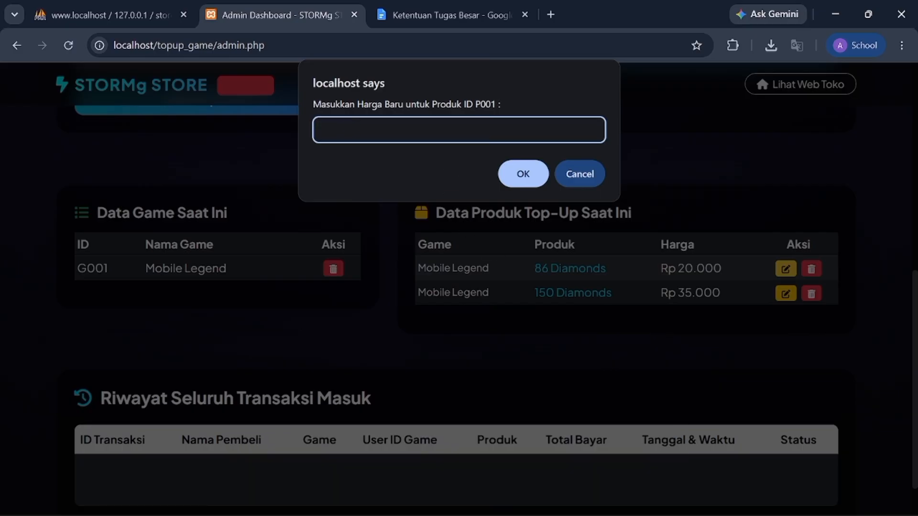
text(15000)
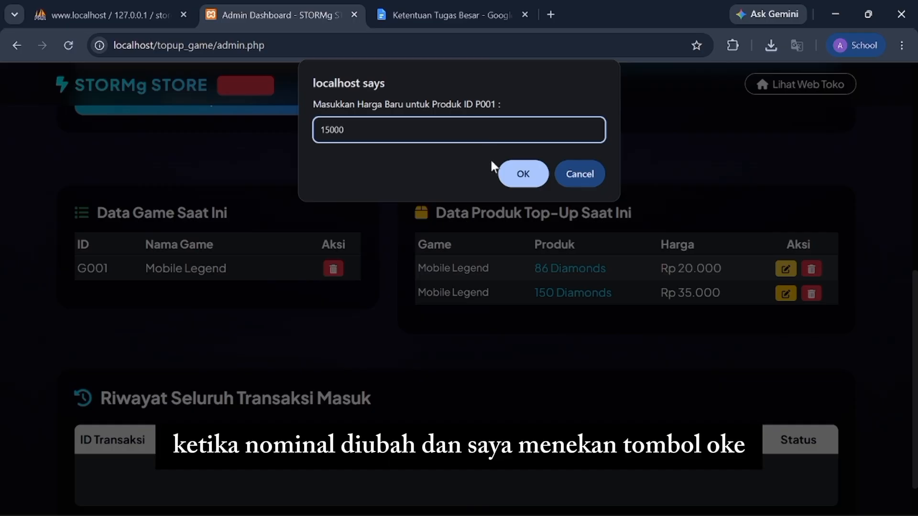
click(521, 174)
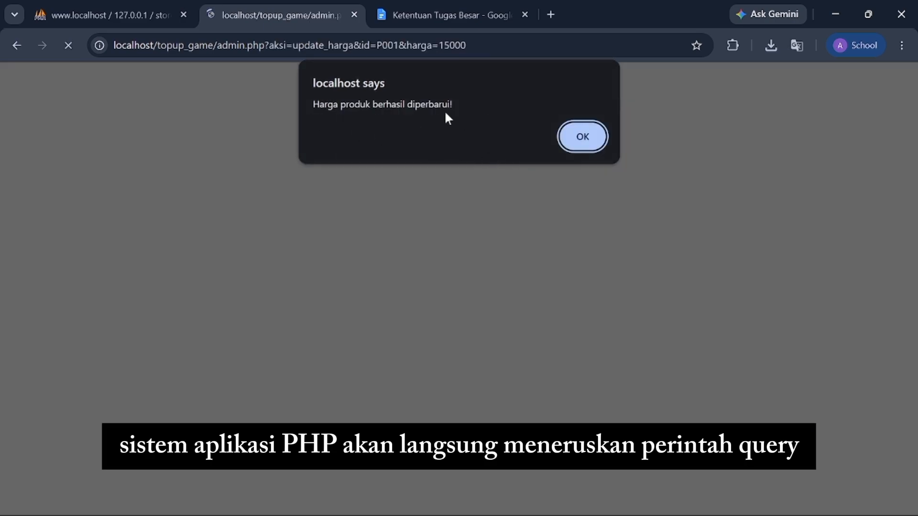
click(583, 137)
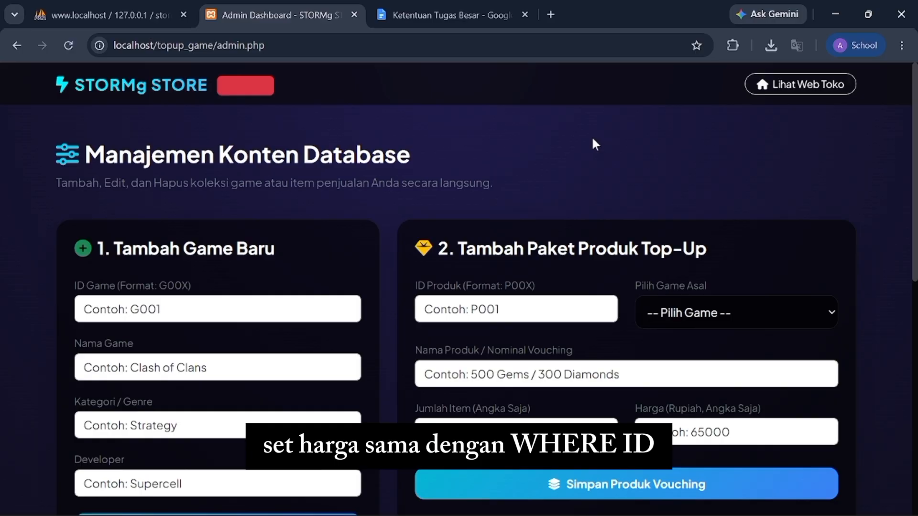
Switch to phpMyAdmin and browse the produk_topup table of store_game to check the product prices
click(127, 13)
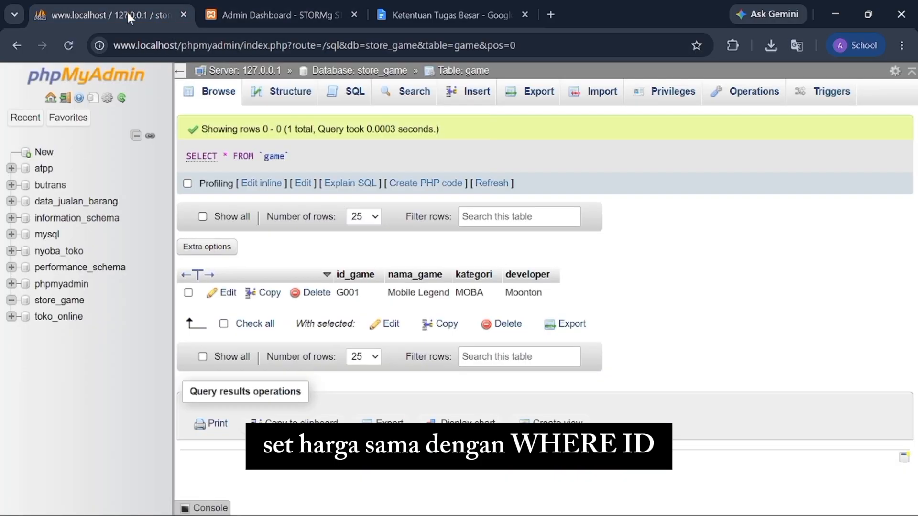
click(57, 300)
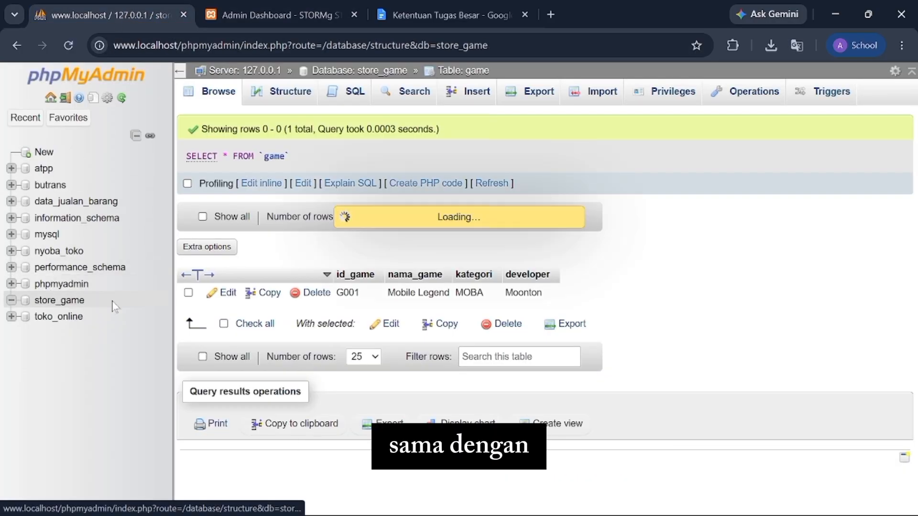
click(239, 287)
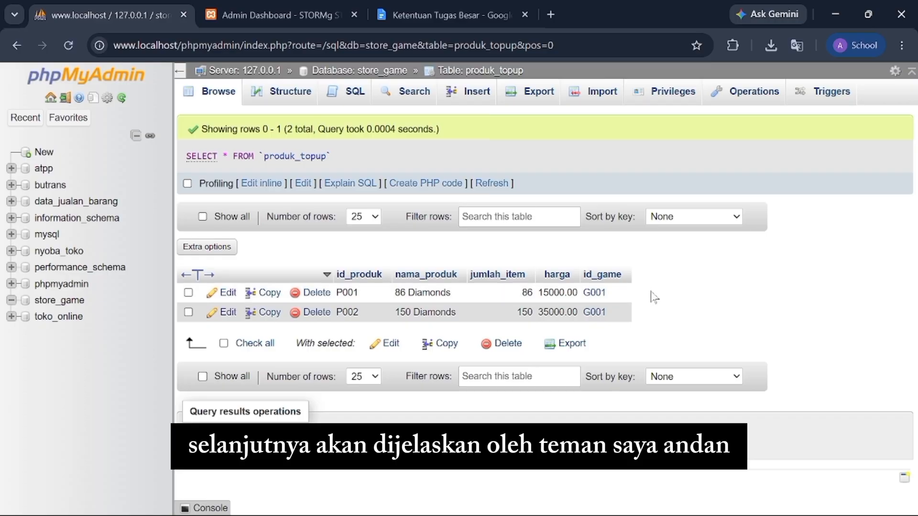
Return to the STORMg STORE admin dashboard and delete Mobile Legend's 150 Diamonds product
click(299, 16)
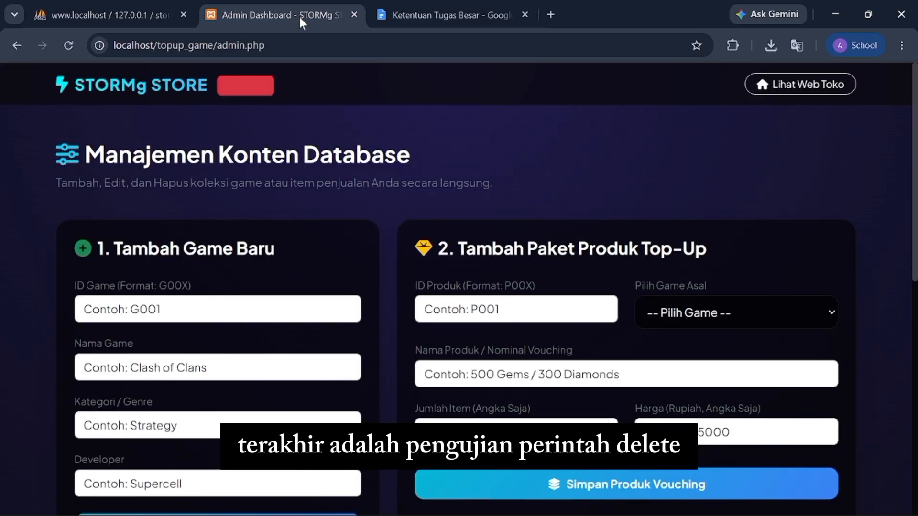
scroll(555, 176, down, 6)
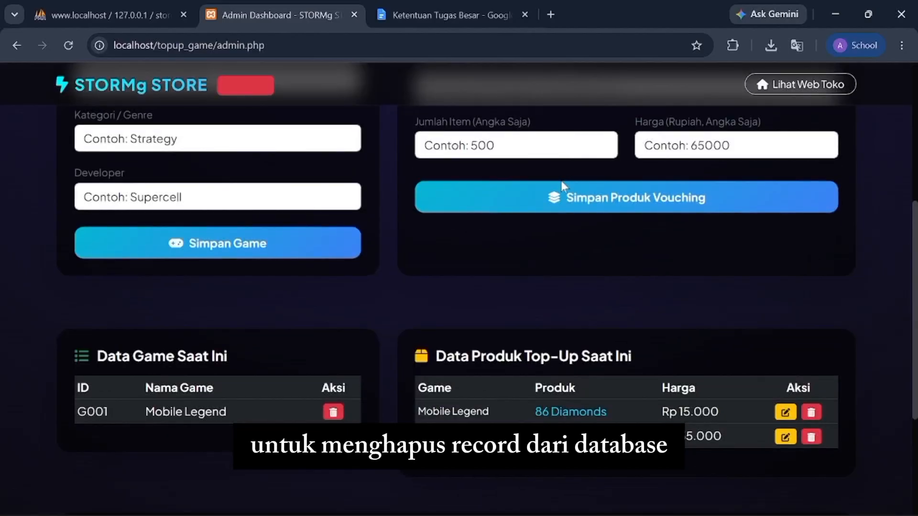
scroll(560, 181, down, 2)
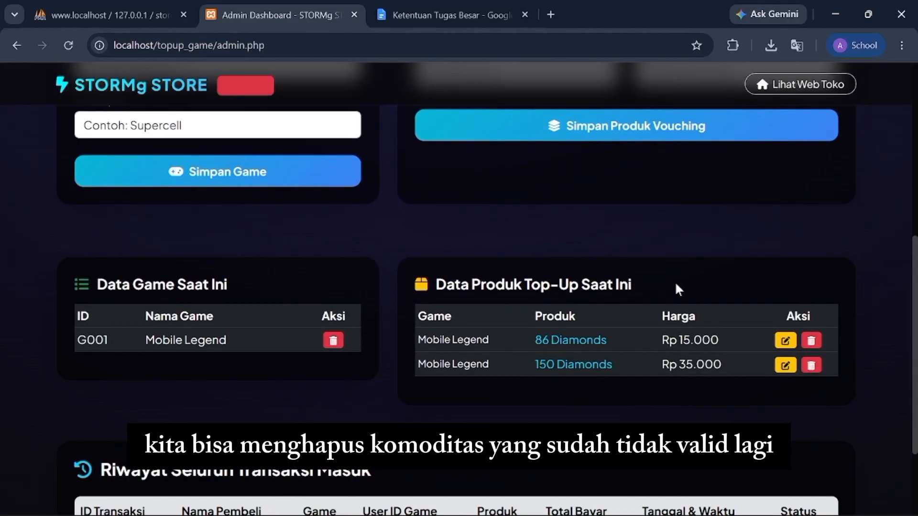
click(809, 366)
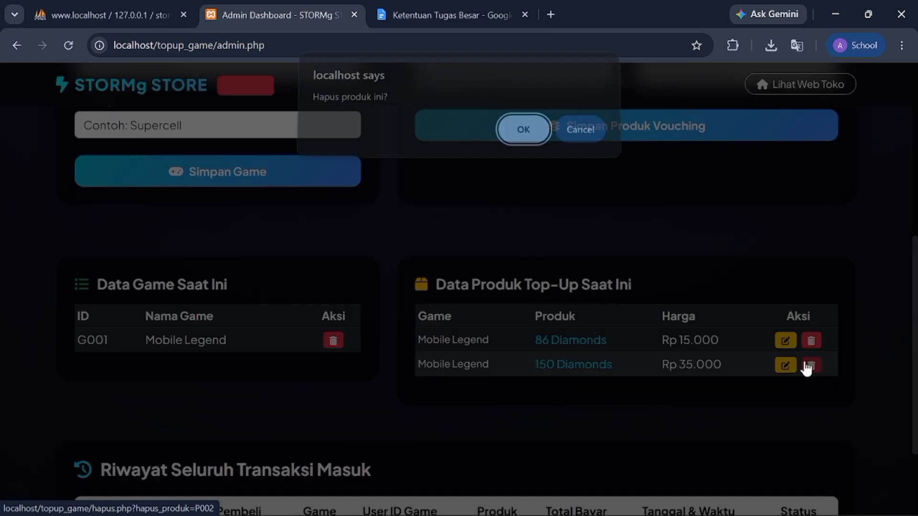
click(523, 138)
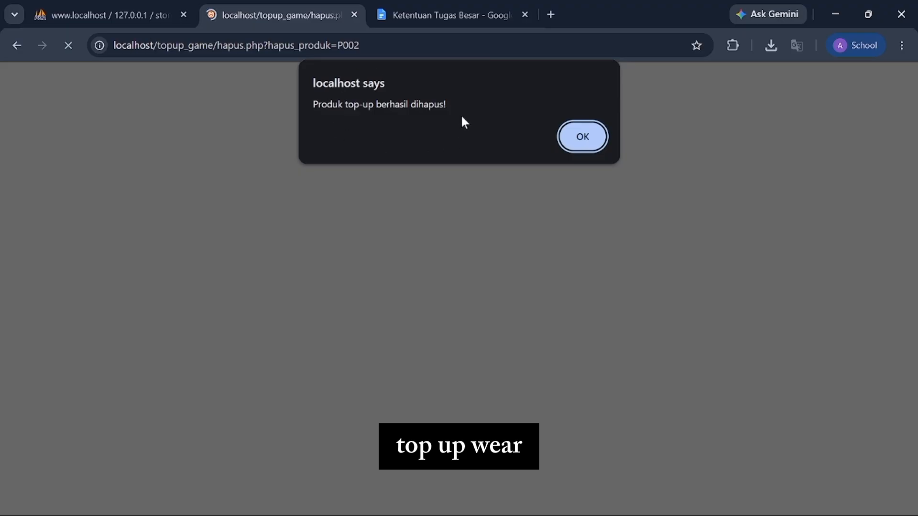
click(579, 144)
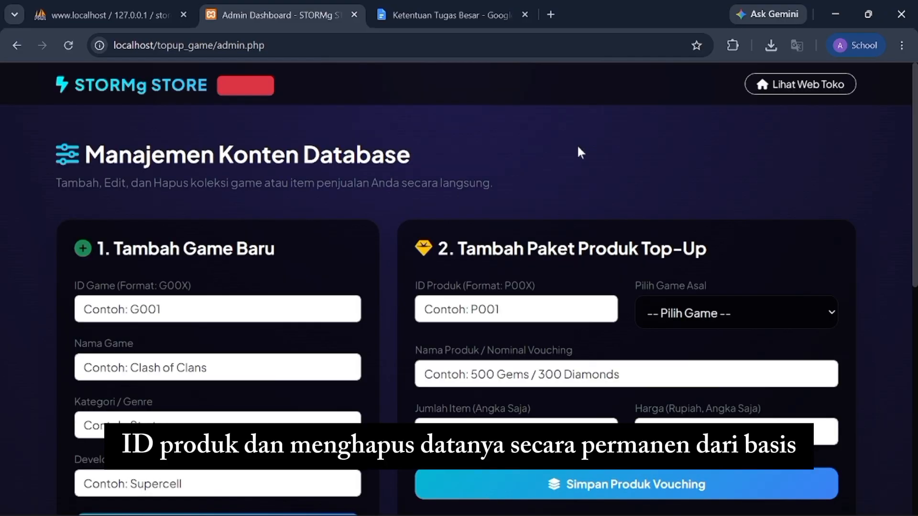
Reload the produk_topup table in phpMyAdmin to check its records, and return to the STORMg STORE home page
click(49, 14)
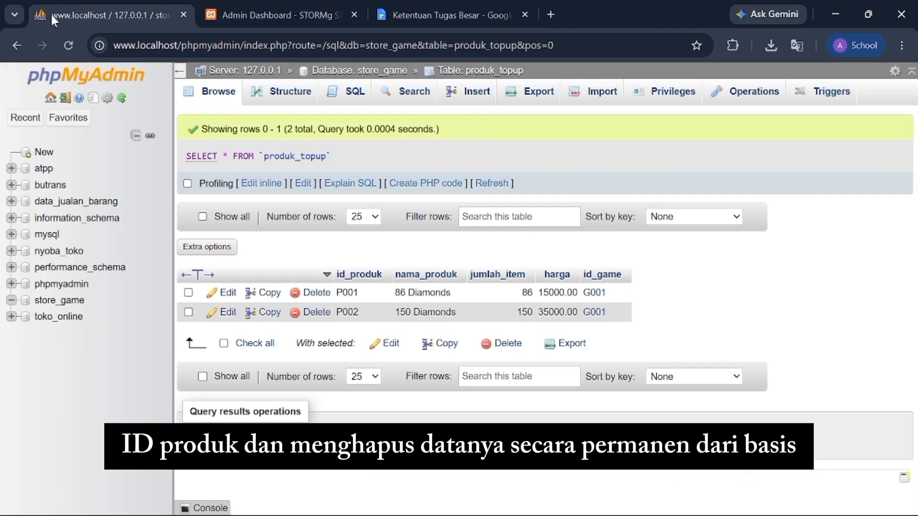
click(67, 47)
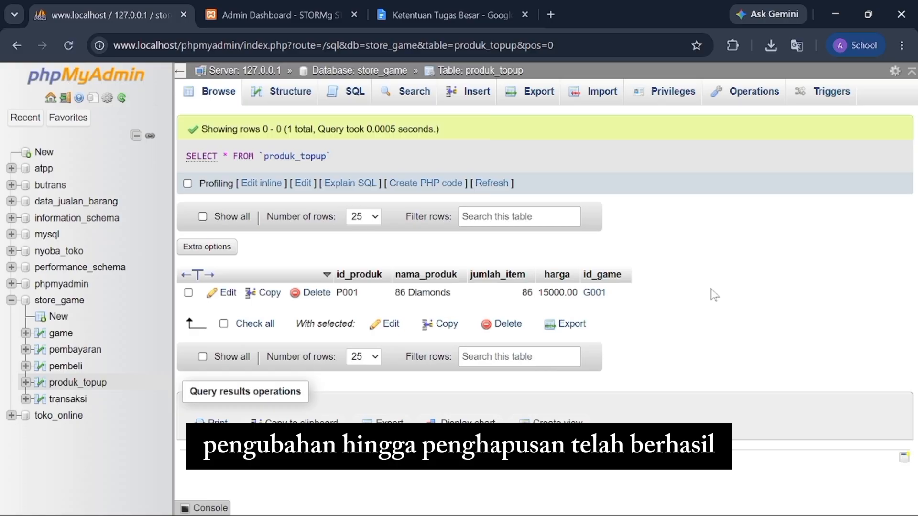
click(283, 19)
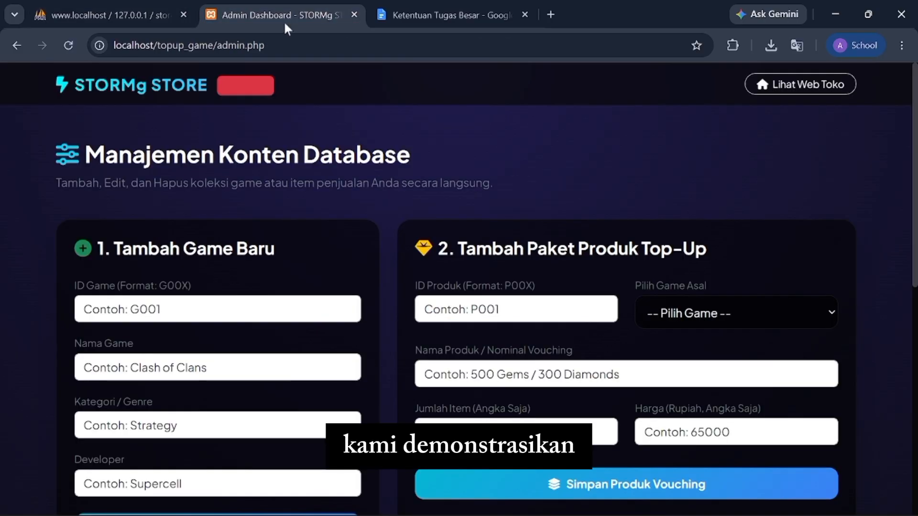
click(154, 95)
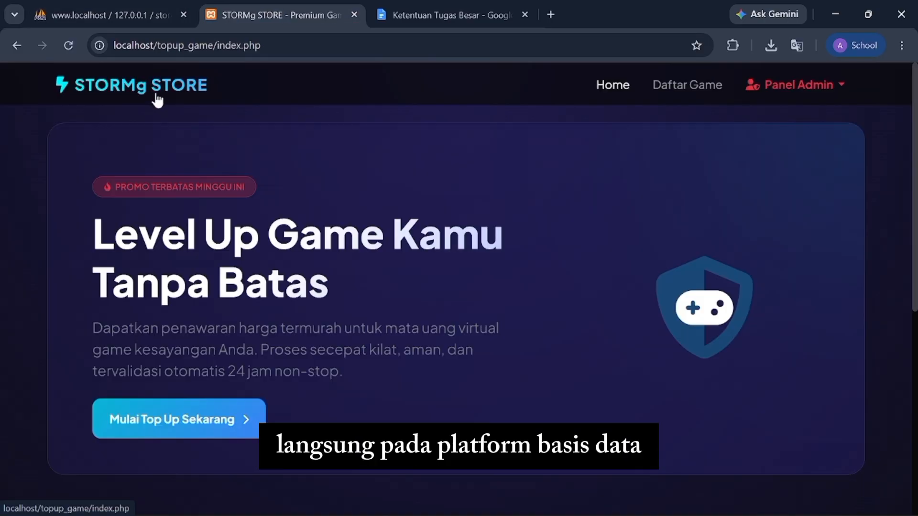